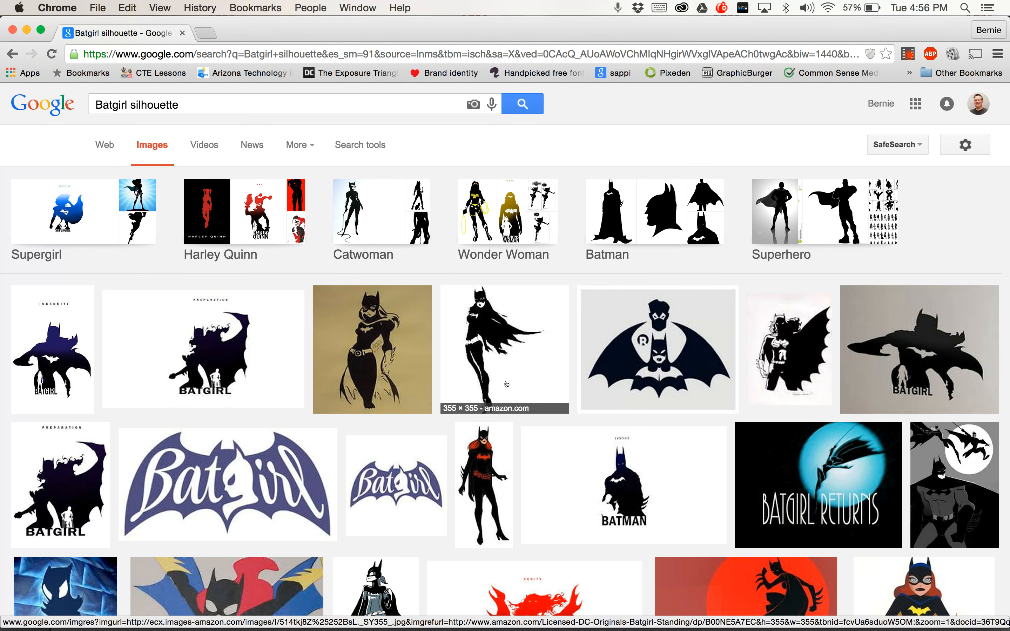
# Look through the Batgirl silhouette image search results for reference artwork.
pyautogui.click(506, 384)
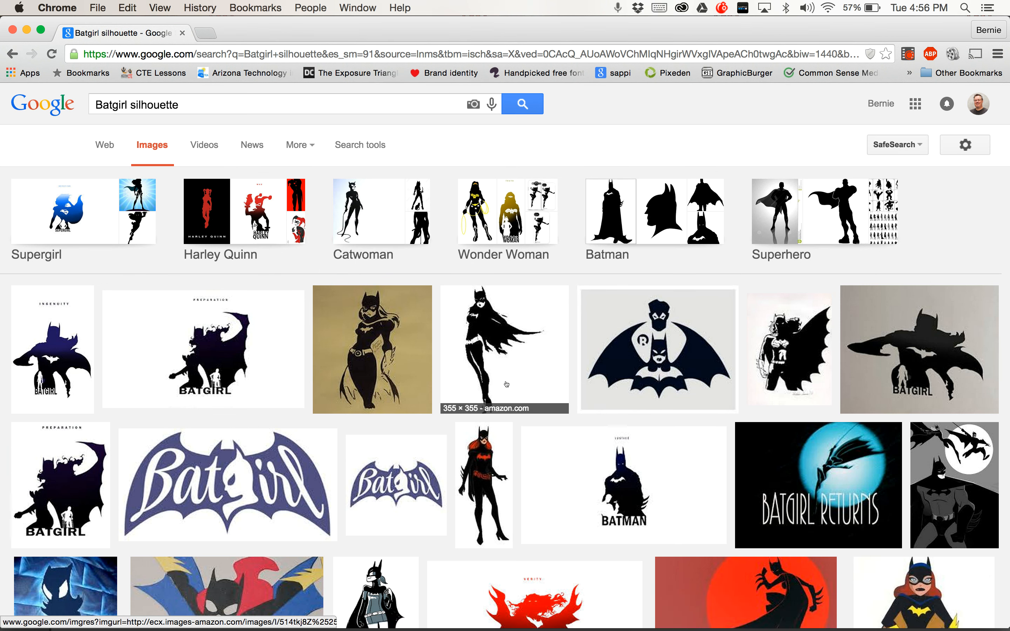
pyautogui.scroll(-6, 506, 384)
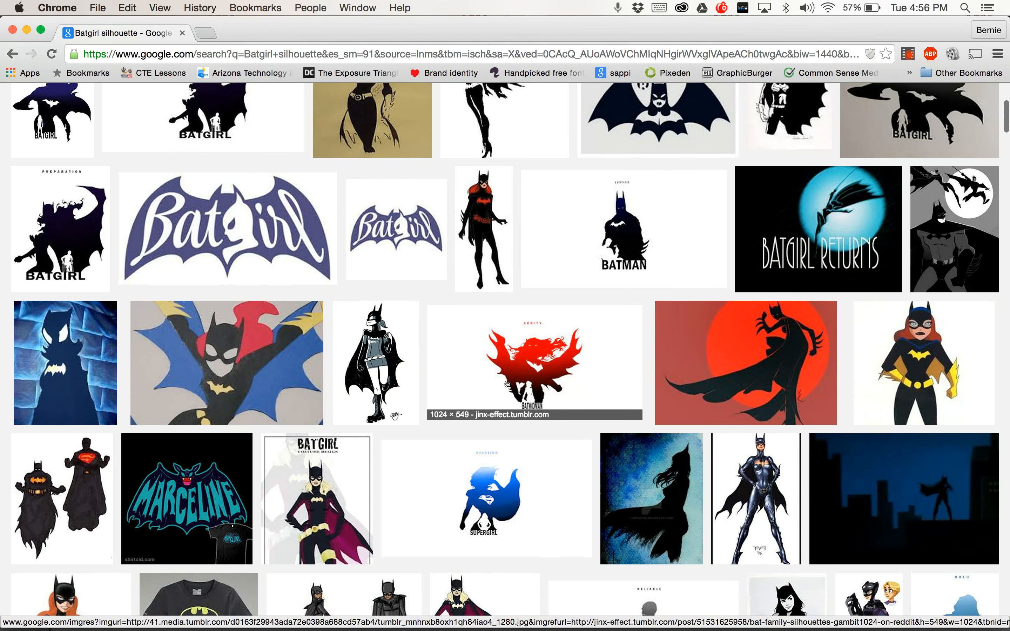
pyautogui.scroll(6, 506, 384)
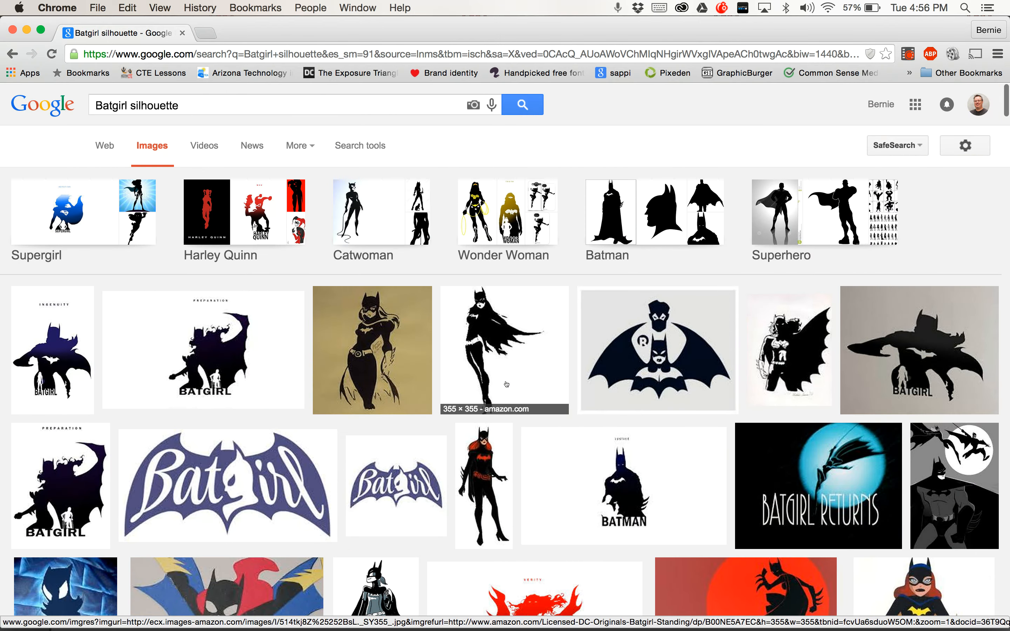
pyautogui.click(207, 109)
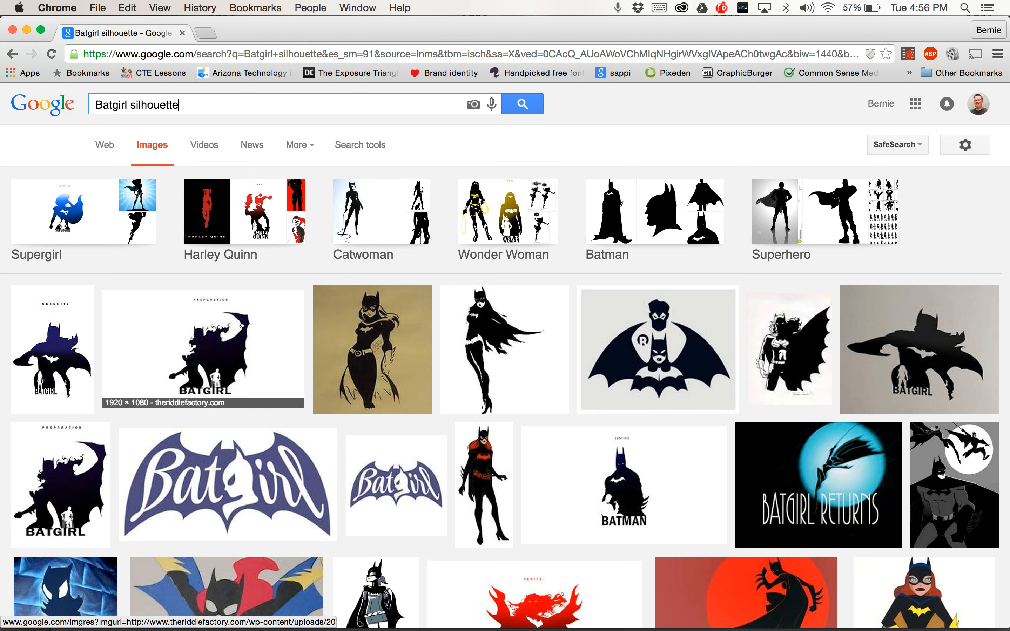
# Switch to Illustrator and place Mini1 2.tiff from the Desktop on the artboard, about 10.85 in wide and 14.17 in high.
pyautogui.moveTo(451, 620)
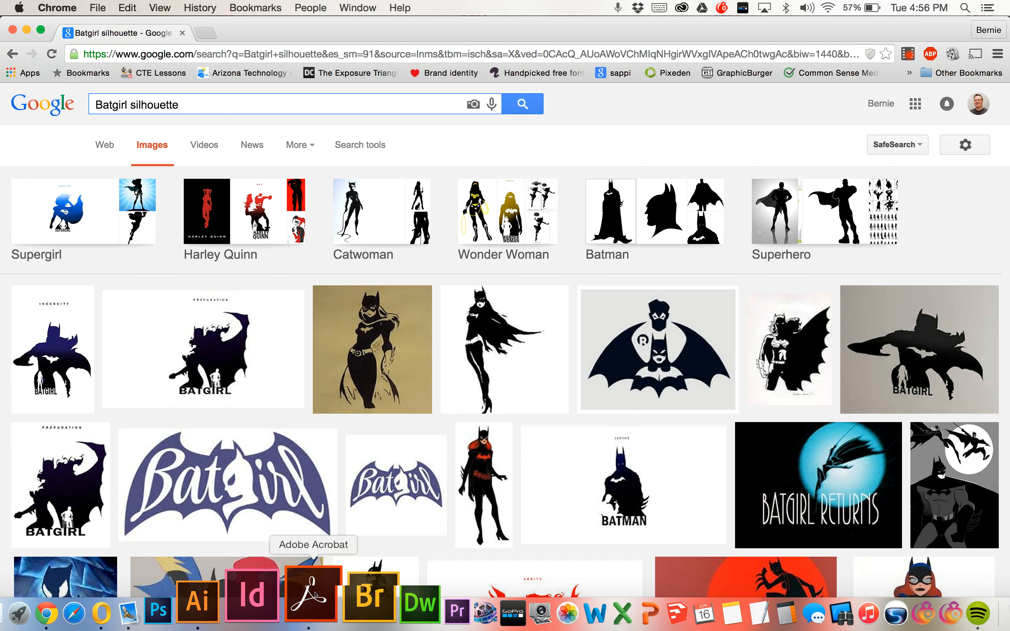
pyautogui.click(253, 599)
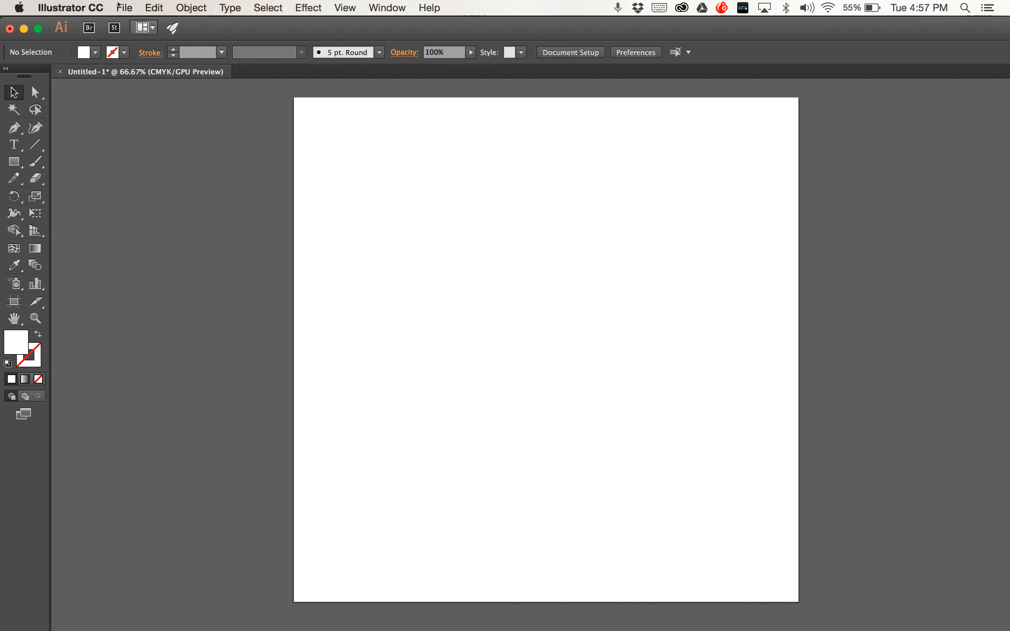
pyautogui.click(119, 4)
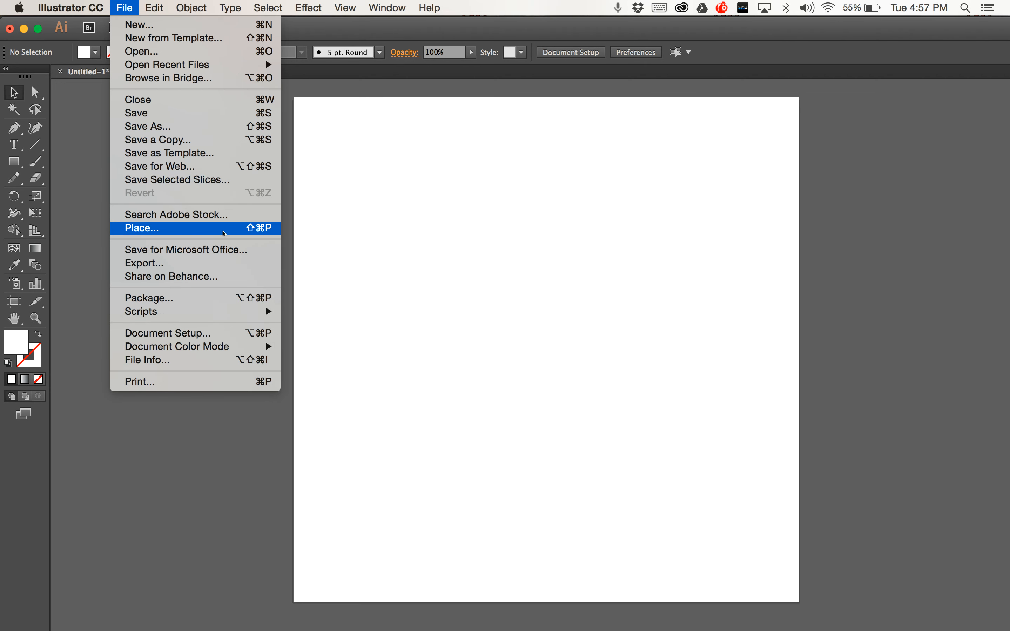
pyautogui.click(224, 233)
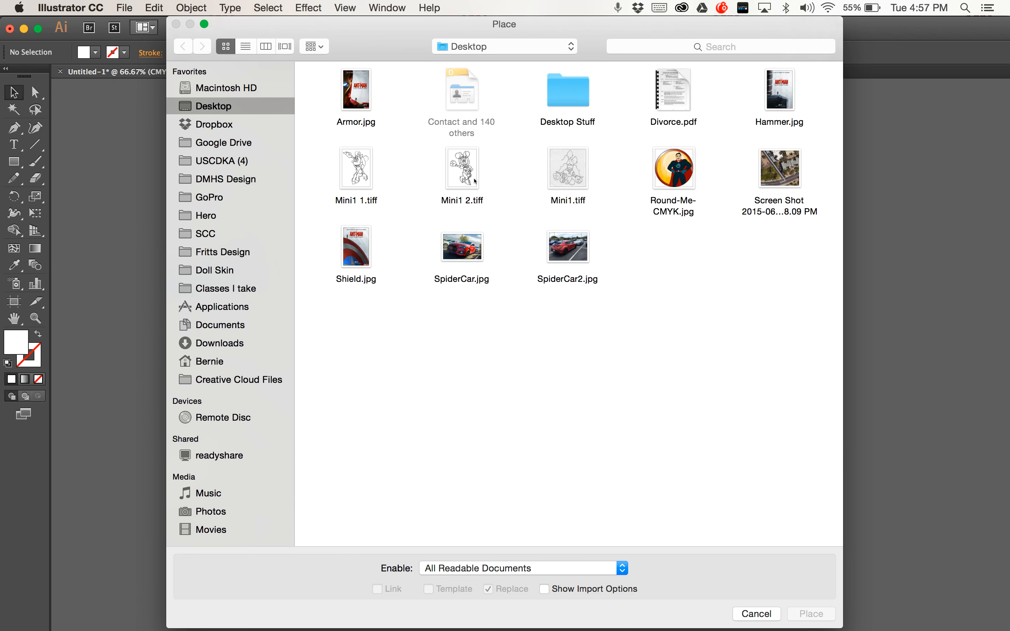
pyautogui.doubleClick(473, 181)
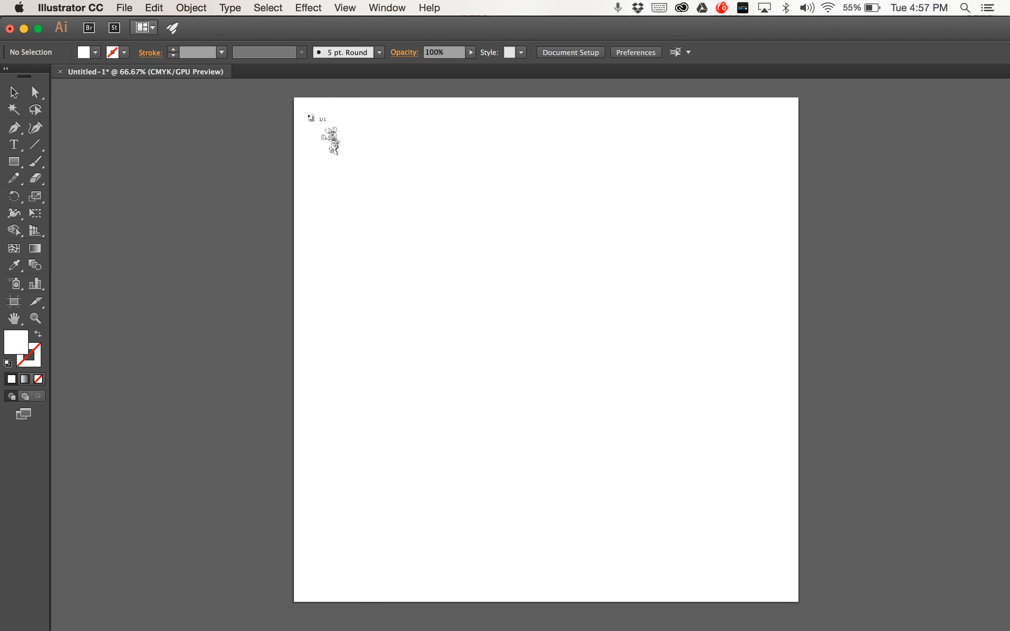
pyautogui.moveTo(307, 113); pyautogui.dragTo(721, 581)
pyautogui.moveTo(521, 390); pyautogui.dragTo(563, 384)
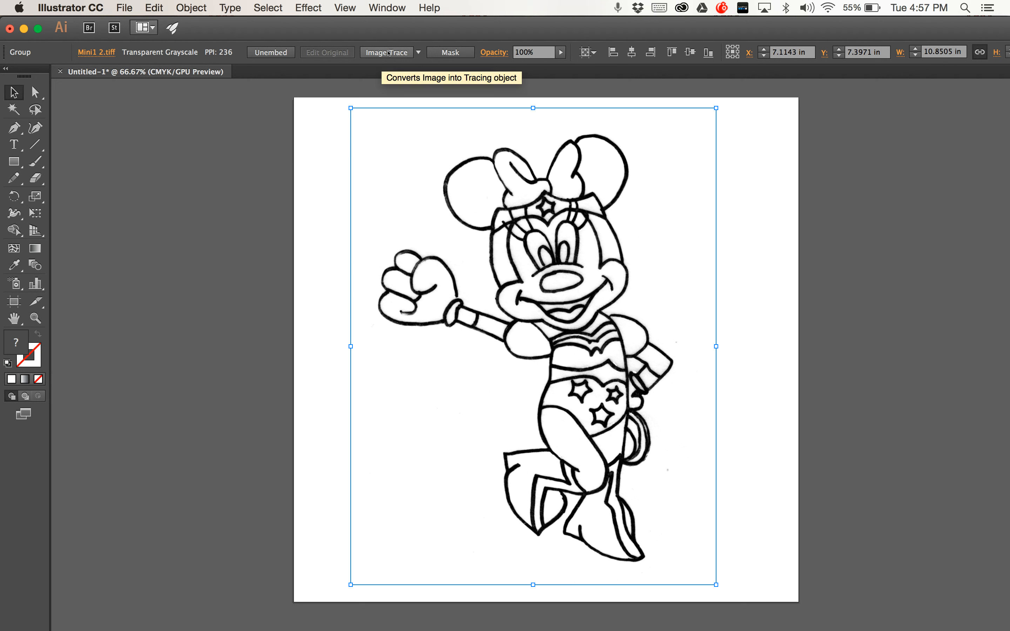
# Image Trace the placed drawing with the default preset and show the advanced tracing settings beside the artwork.
pyautogui.click(418, 53)
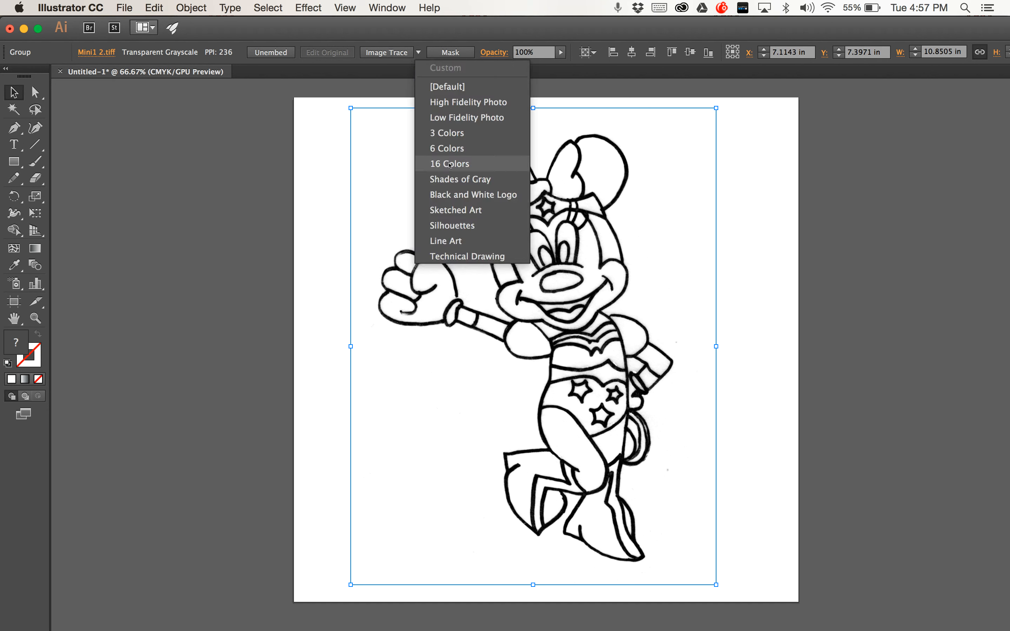
pyautogui.click(384, 40)
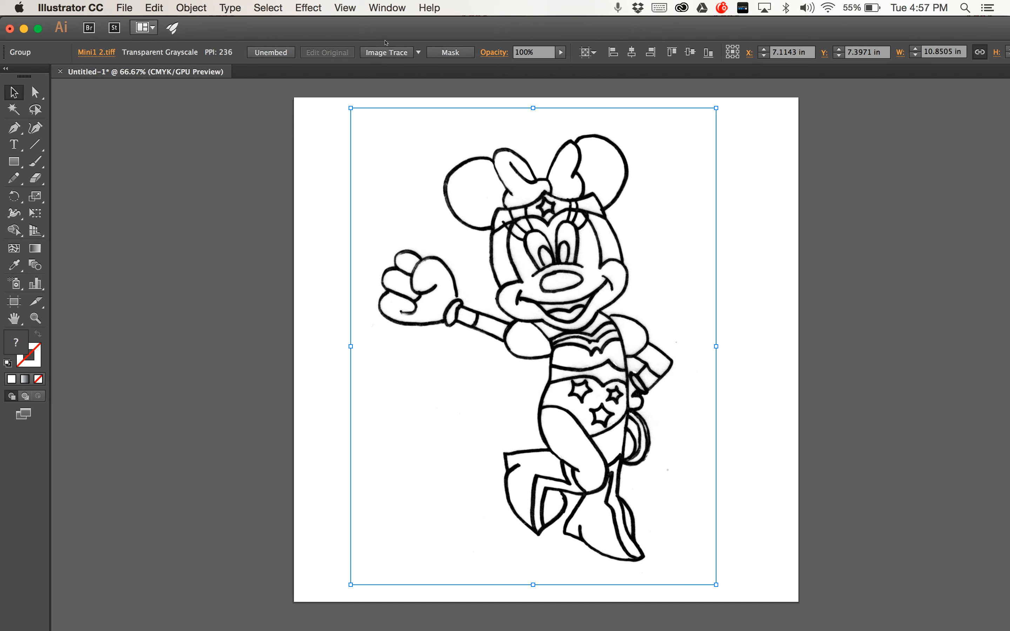
pyautogui.click(389, 53)
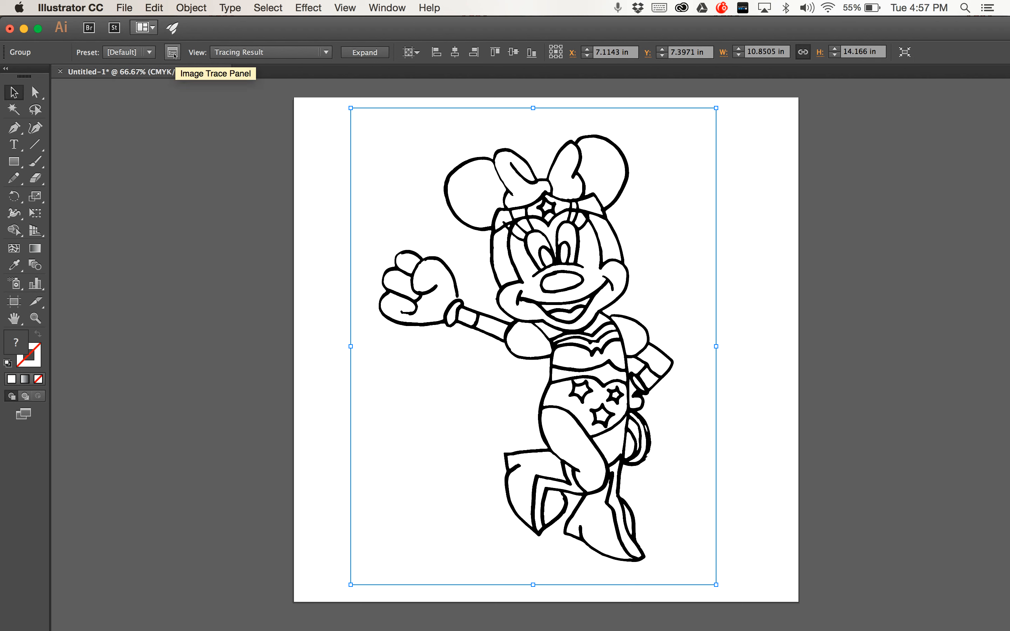
pyautogui.click(173, 53)
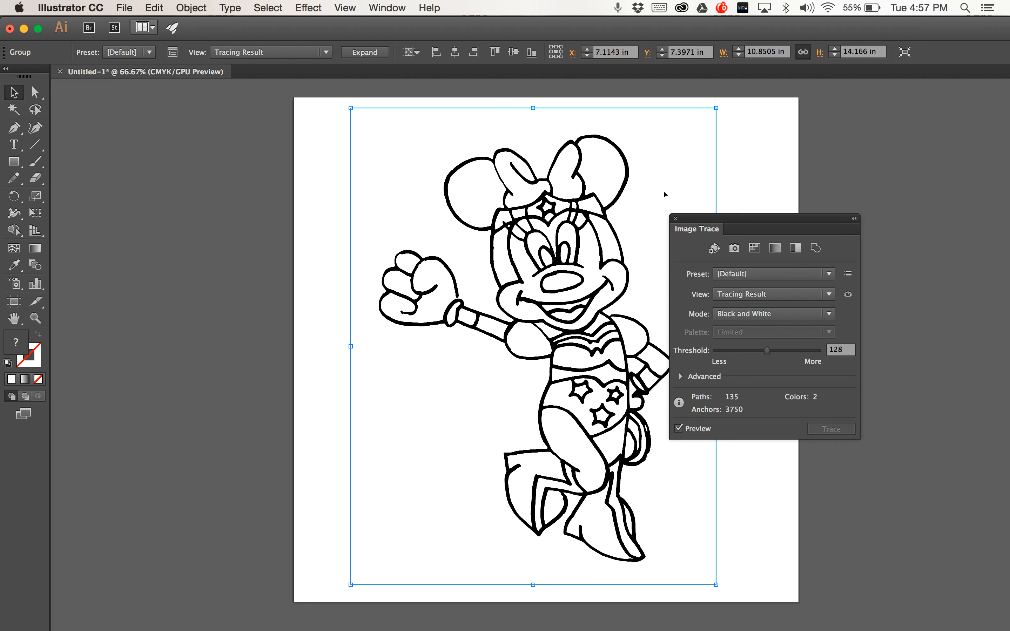
pyautogui.moveTo(734, 222); pyautogui.dragTo(769, 113)
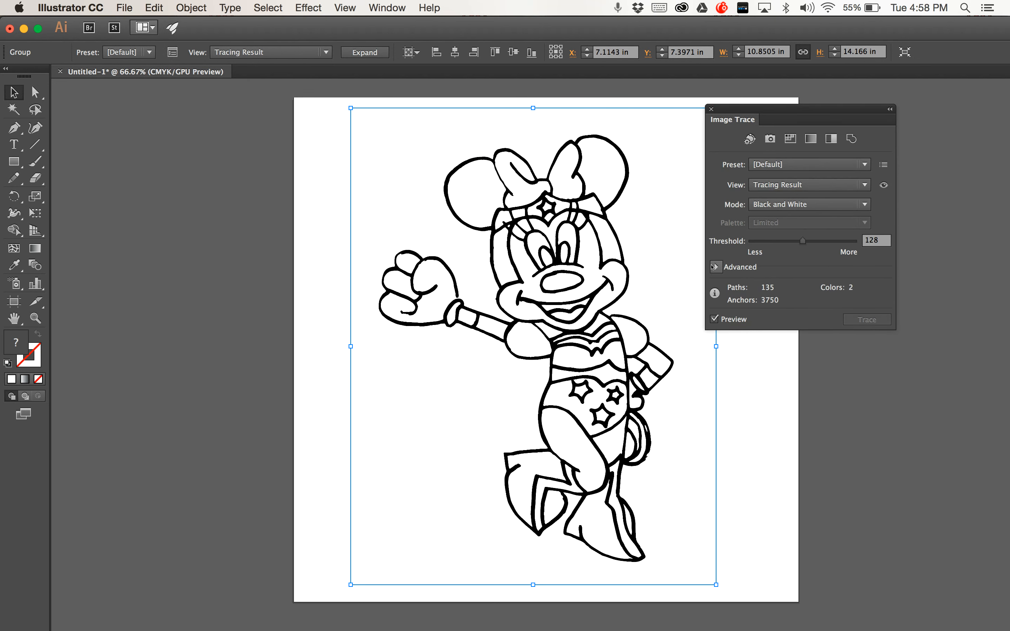
pyautogui.click(716, 267)
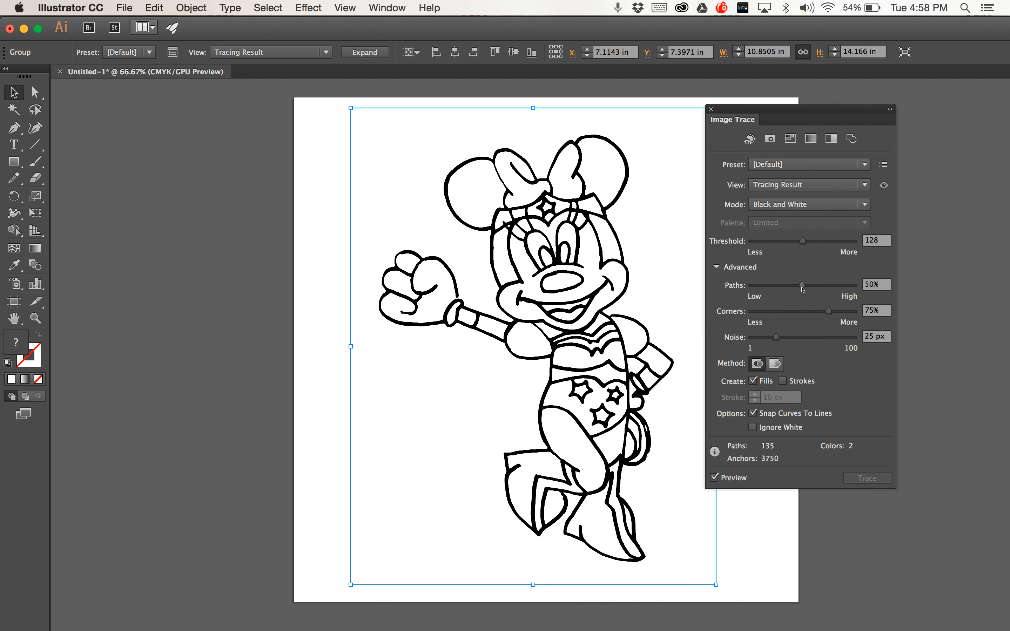
# Set the tracing's Paths value to 19% and enable Ignore White.
pyautogui.moveTo(801, 286); pyautogui.dragTo(831, 285)
pyautogui.moveTo(831, 285); pyautogui.dragTo(762, 292)
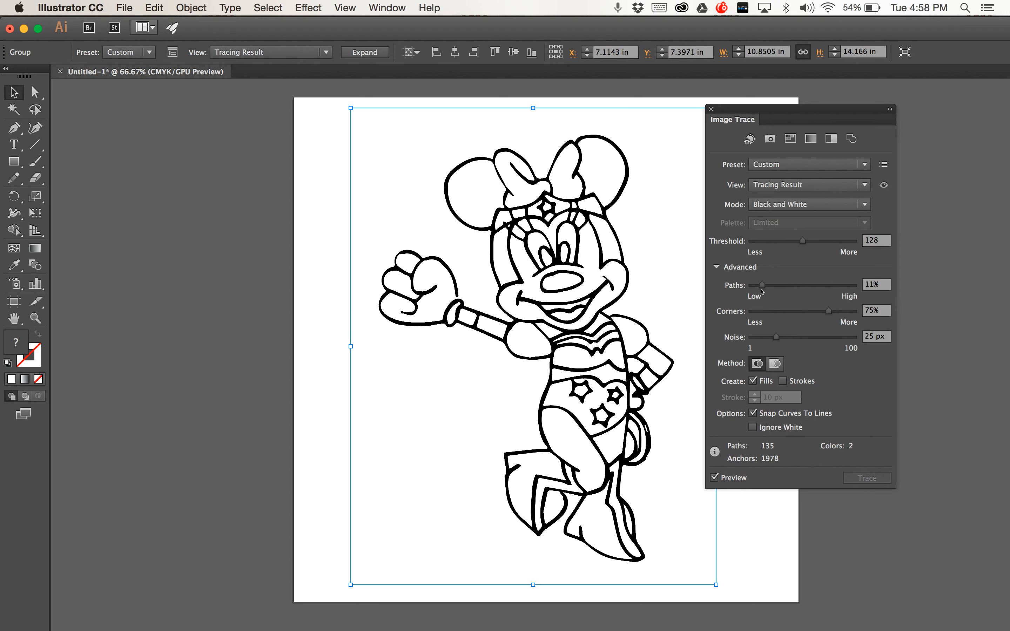
pyautogui.moveTo(762, 286); pyautogui.dragTo(772, 289)
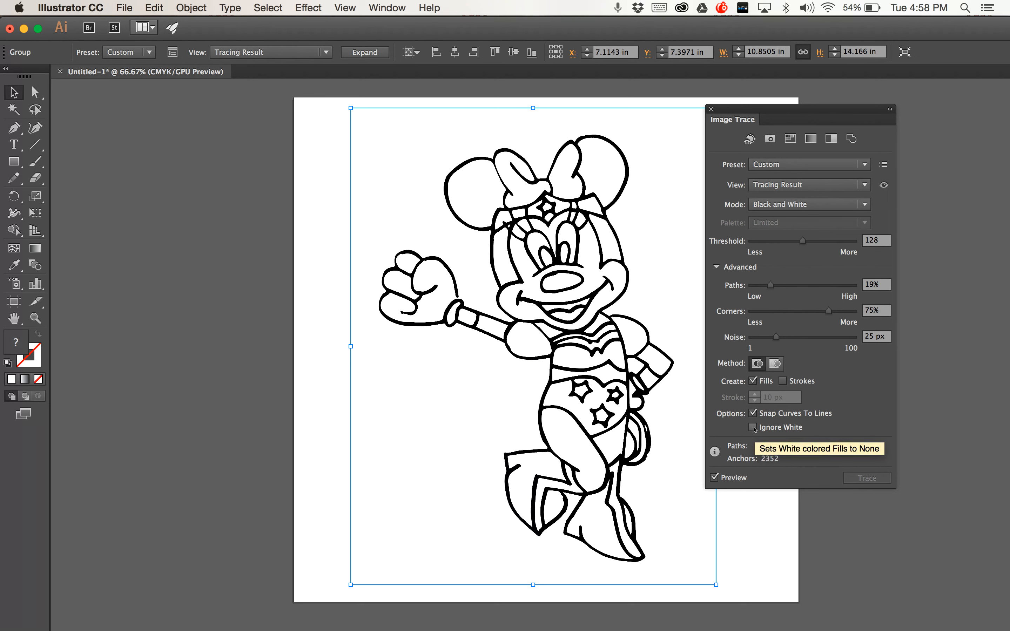
pyautogui.click(754, 427)
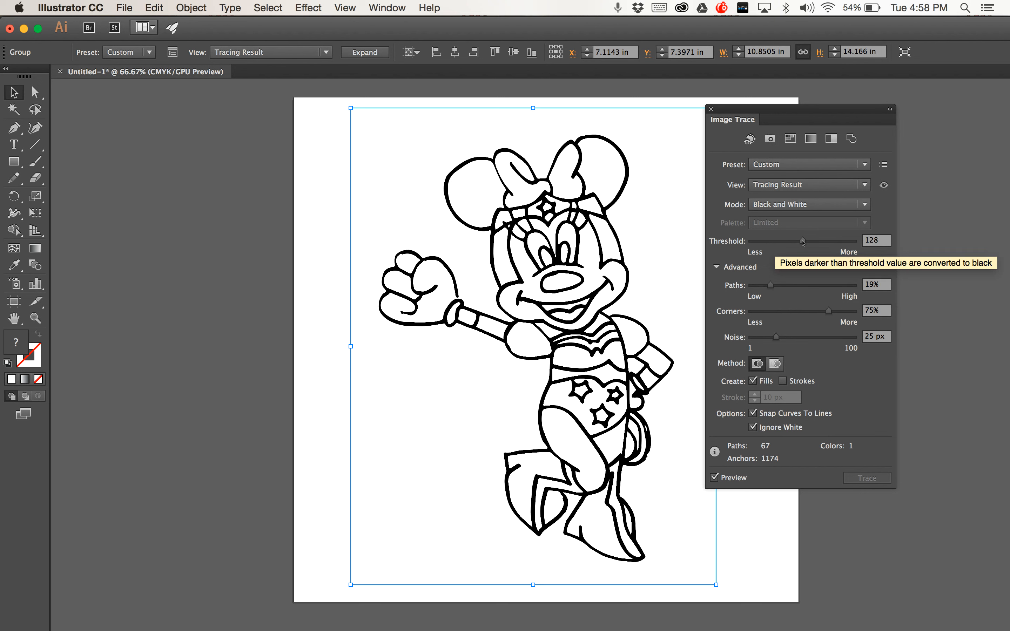
# Try higher tracing thresholds of 255, 210 and 170, and settle on 133.
pyautogui.moveTo(802, 241); pyautogui.dragTo(863, 249)
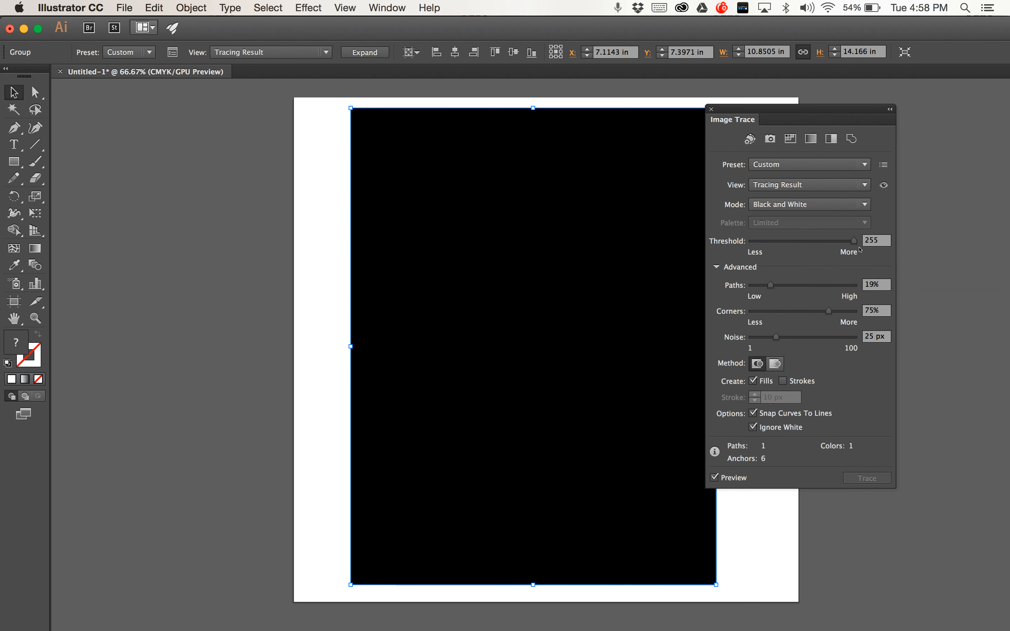
pyautogui.moveTo(853, 241); pyautogui.dragTo(834, 245)
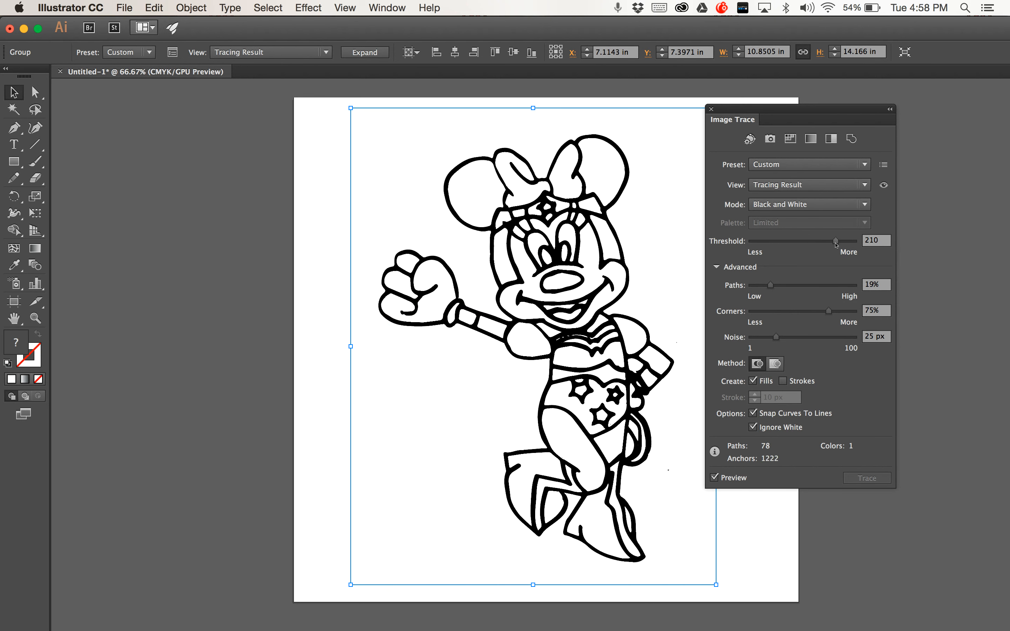
pyautogui.moveTo(836, 245); pyautogui.dragTo(819, 246)
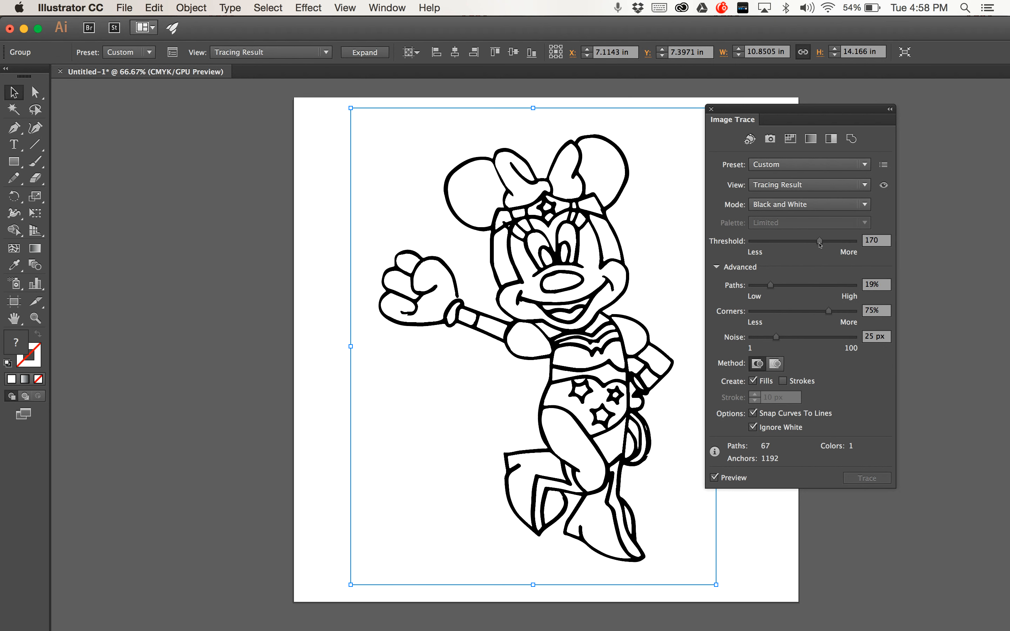
pyautogui.moveTo(820, 245); pyautogui.dragTo(805, 246)
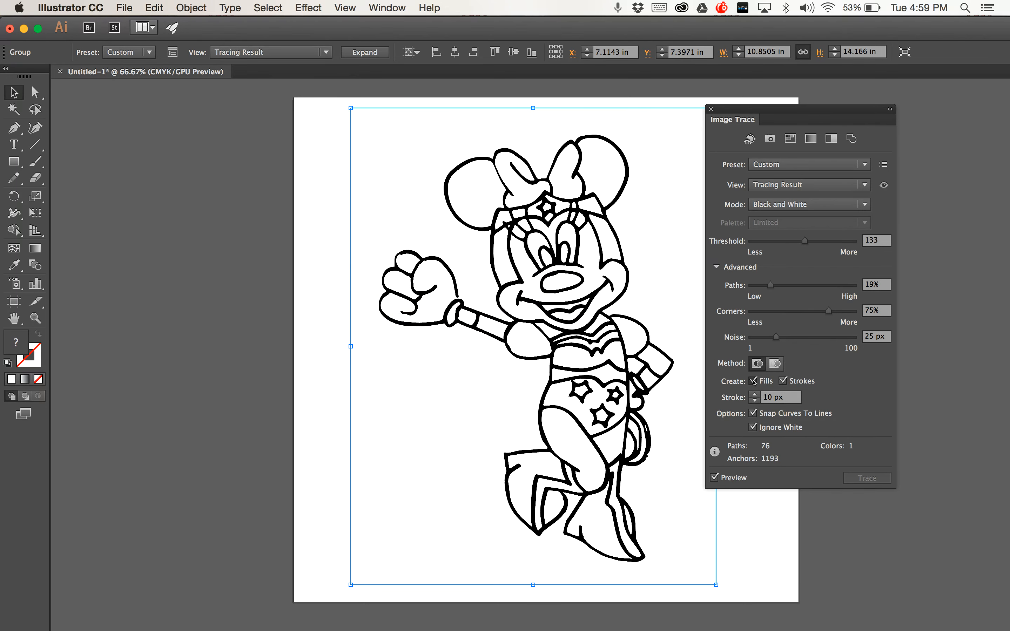
# Try creating the tracing from strokes without fills, and restore the fills-only setting.
pyautogui.click(754, 381)
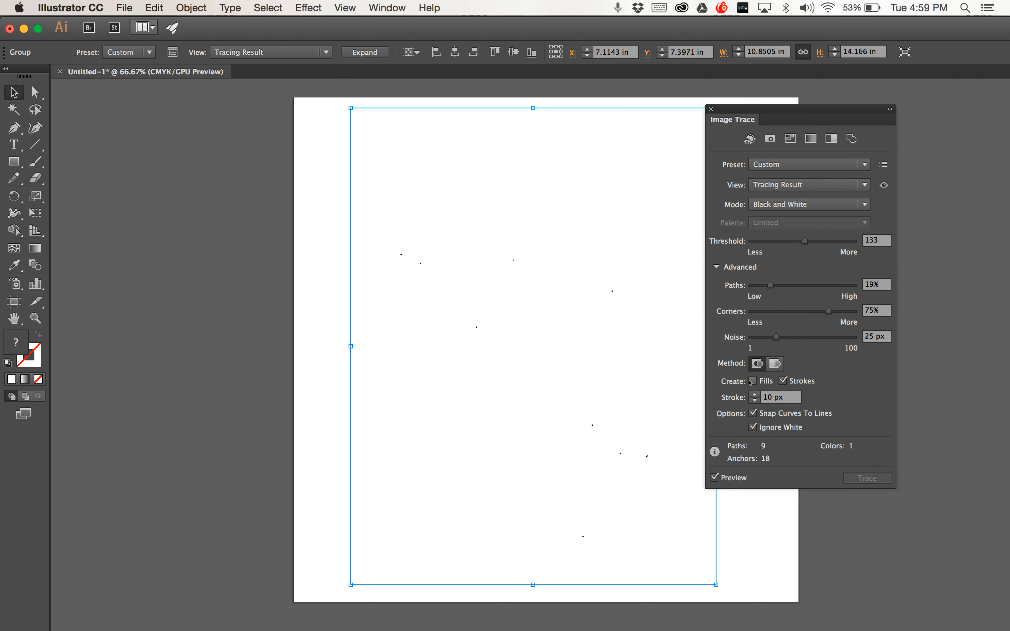
pyautogui.click(786, 383)
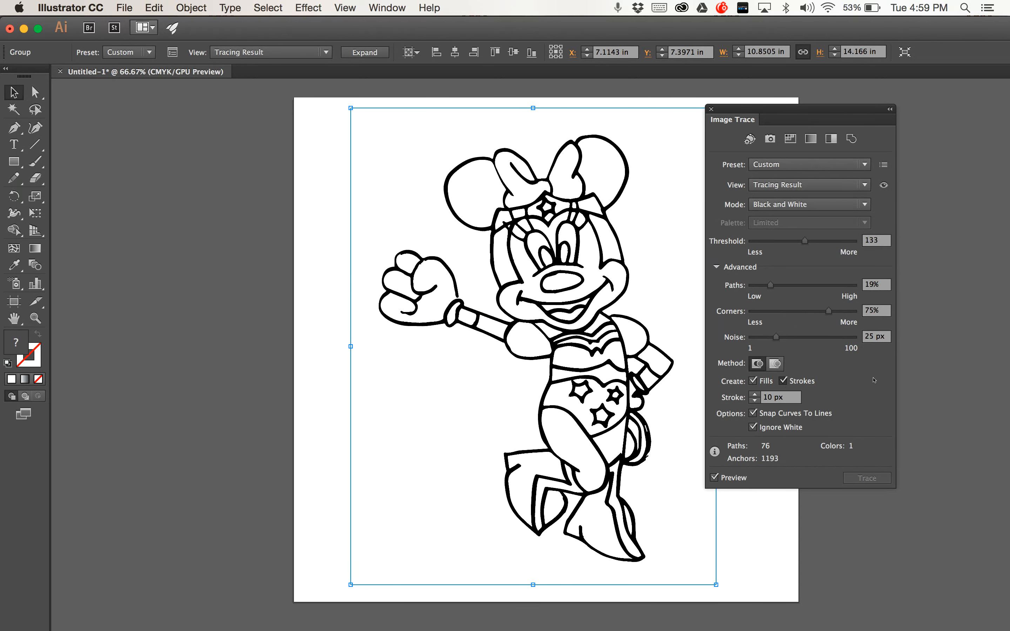
pyautogui.press('super+z')
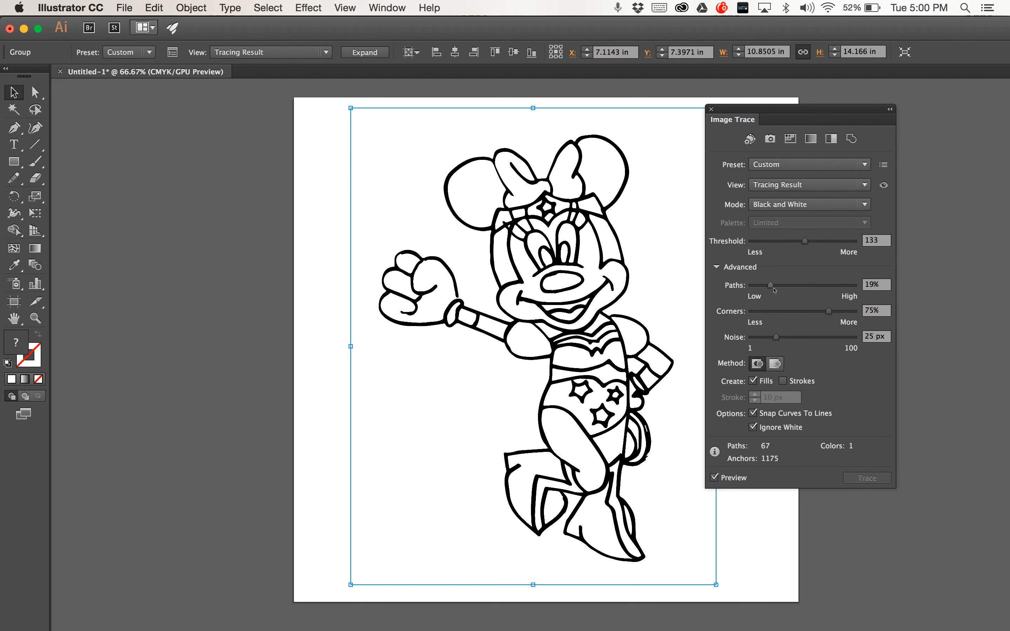
# Set the tracing's Threshold to 130 and its Paths value to 1%.
pyautogui.moveTo(770, 287); pyautogui.dragTo(762, 293)
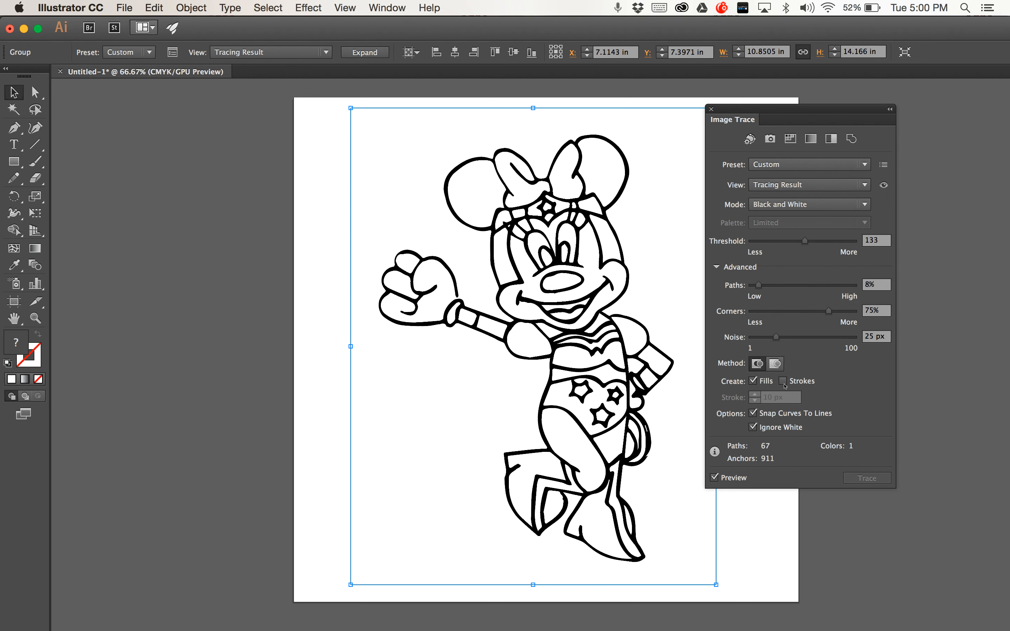
pyautogui.moveTo(805, 242); pyautogui.dragTo(770, 244)
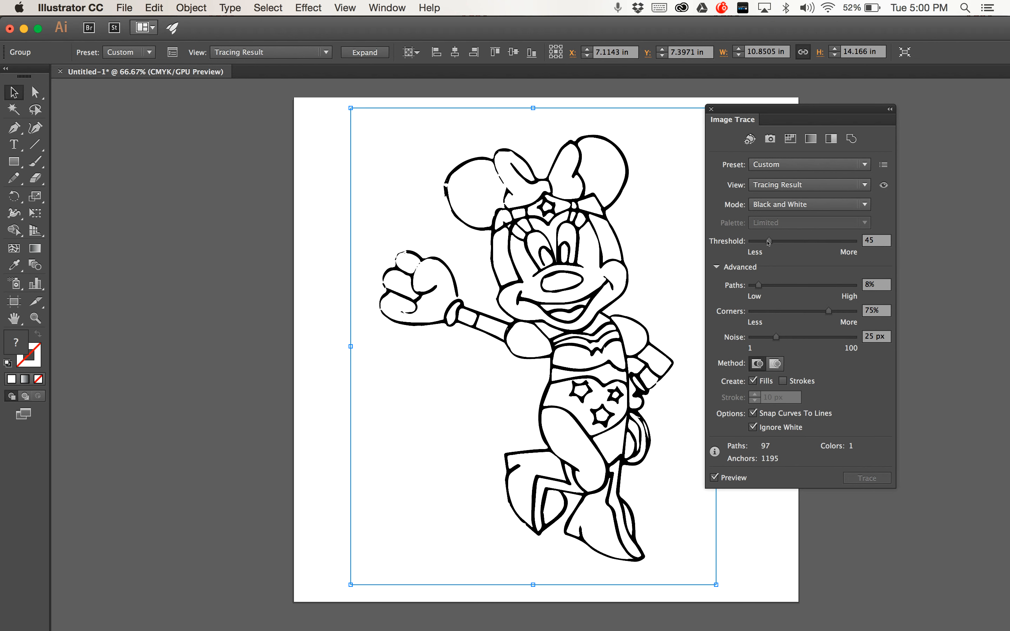
pyautogui.moveTo(769, 242); pyautogui.dragTo(813, 243)
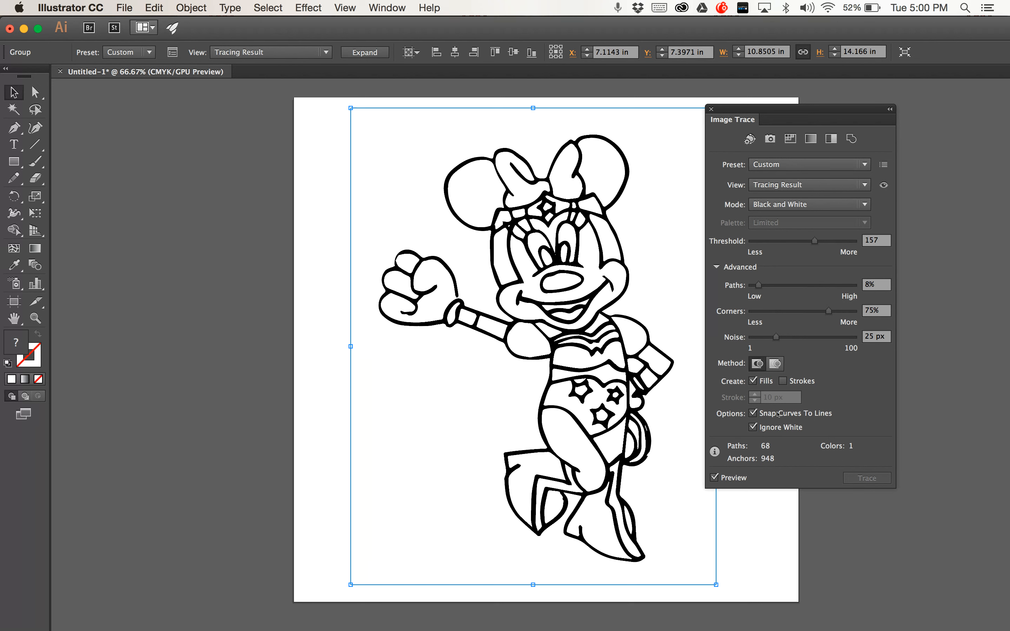
pyautogui.moveTo(814, 244); pyautogui.dragTo(805, 244)
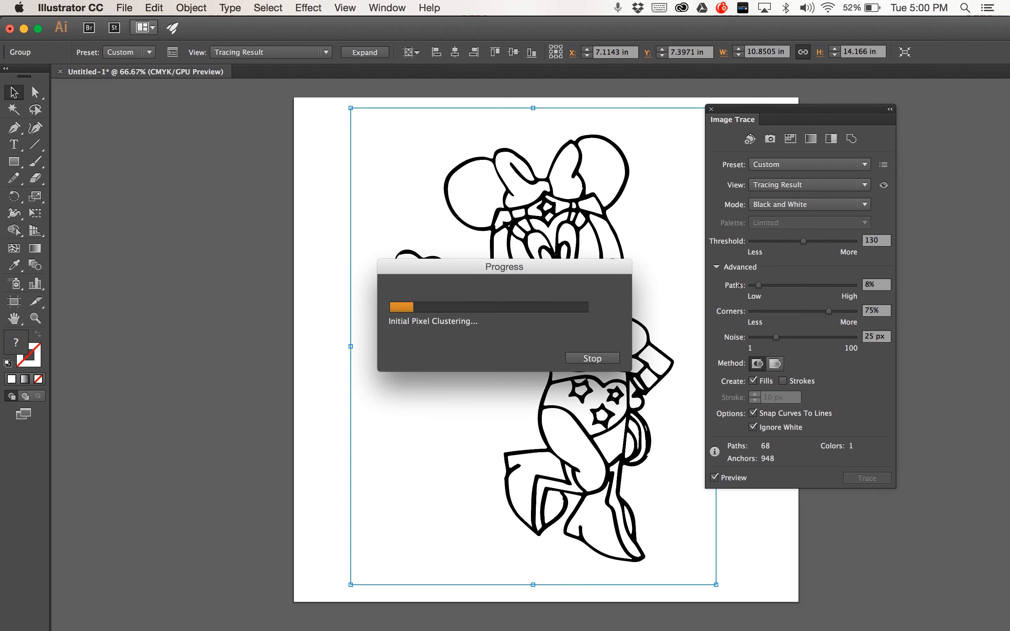
pyautogui.moveTo(757, 288); pyautogui.dragTo(791, 288)
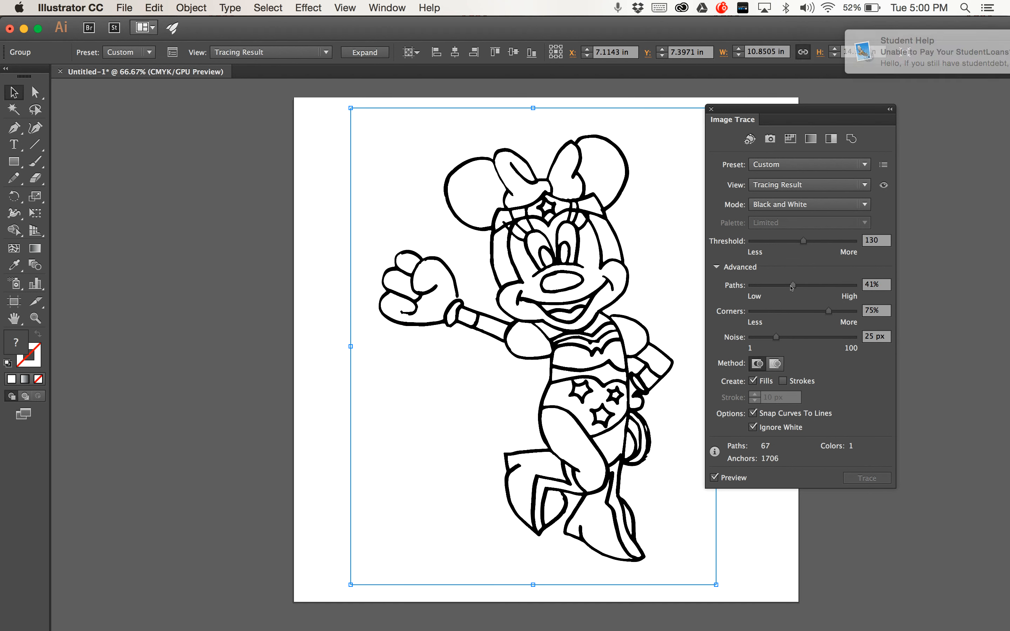
pyautogui.moveTo(790, 288); pyautogui.dragTo(746, 288)
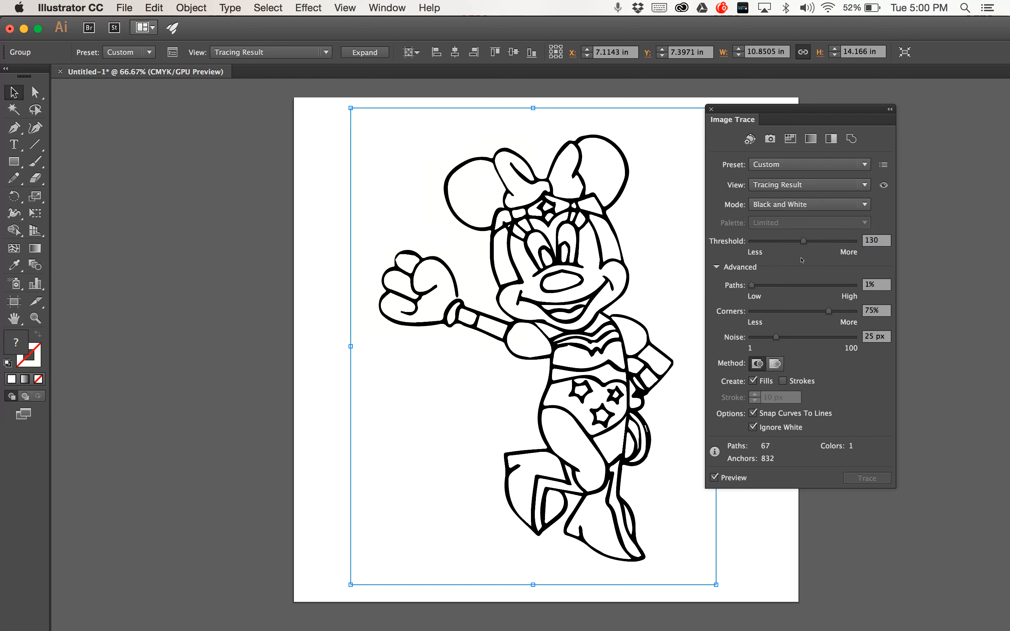
# Expand the tracing into editable vector paths and select the whole expanded group.
pyautogui.click(364, 52)
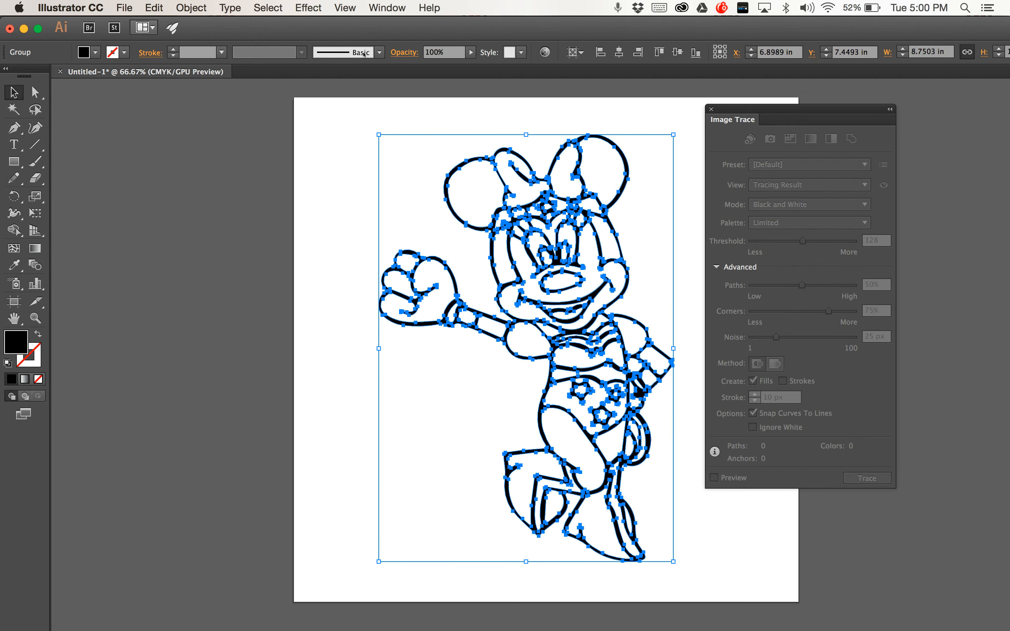
pyautogui.click(689, 229)
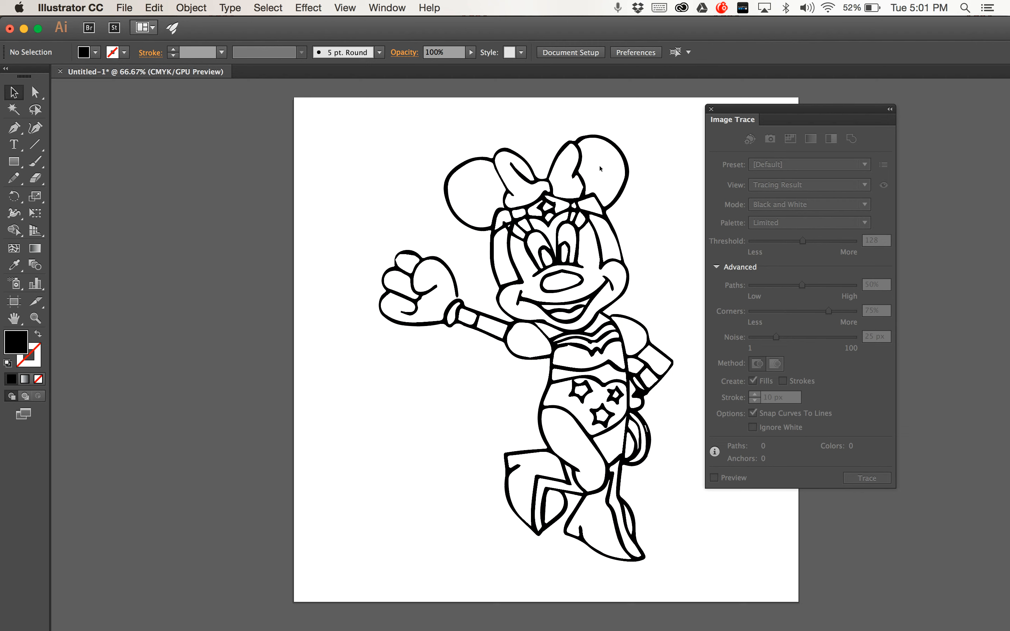
pyautogui.click(628, 182)
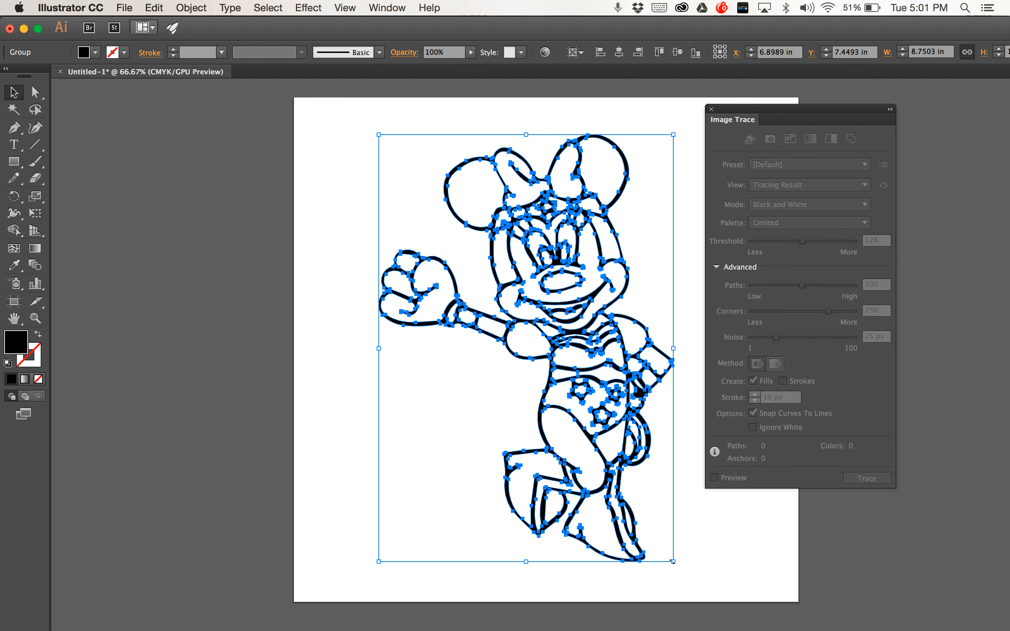
# Enlarge the whole expanded line-art group proportionally from its lower-right corner to about 9.38 in wide, and deselect it.
pyautogui.moveTo(672, 562)
pyautogui.mouseDown()
pyautogui.moveTo(412, 181)
pyautogui.moveTo(799, 595)
pyautogui.mouseUp()
pyautogui.click(406, 219)
pyautogui.click(403, 173)
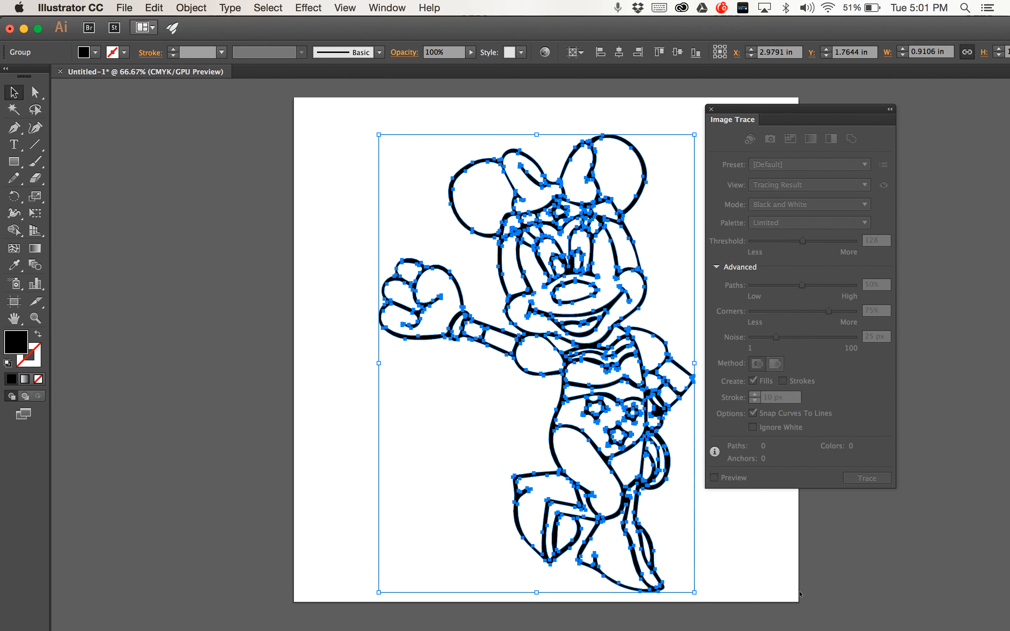
pyautogui.click(755, 541)
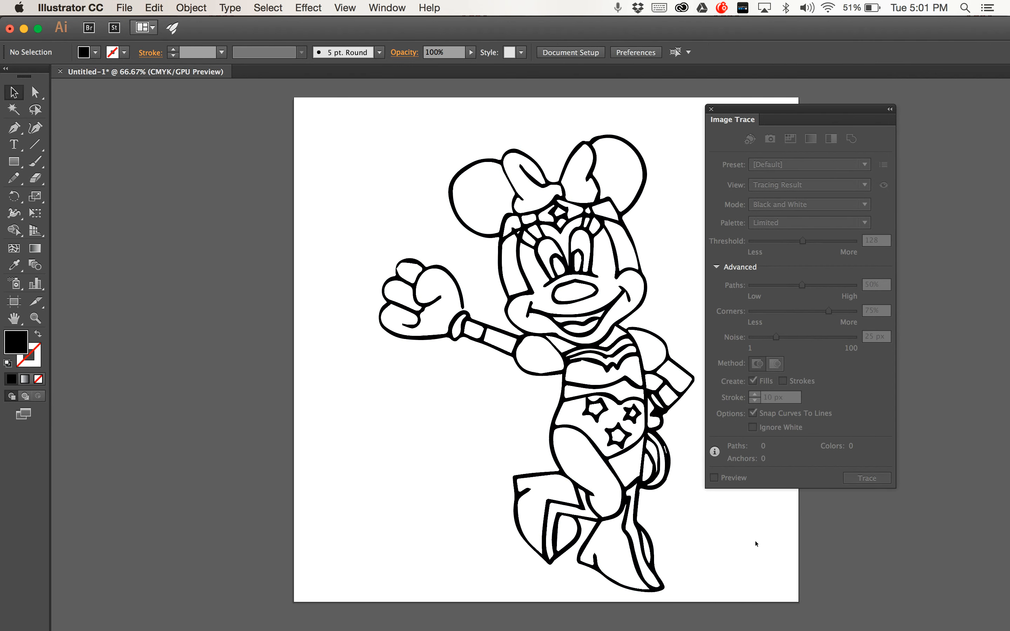
# Try a dark blue fill on the whole line-art group, undo the recolouring to restore black, and deselect the artwork.
pyautogui.click(572, 338)
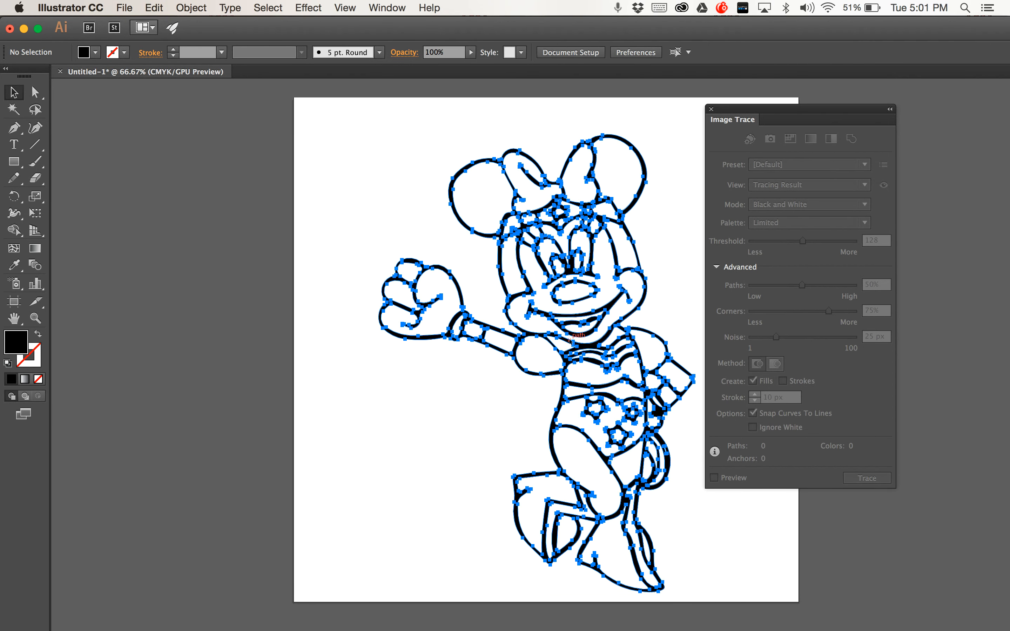
pyautogui.click(96, 53)
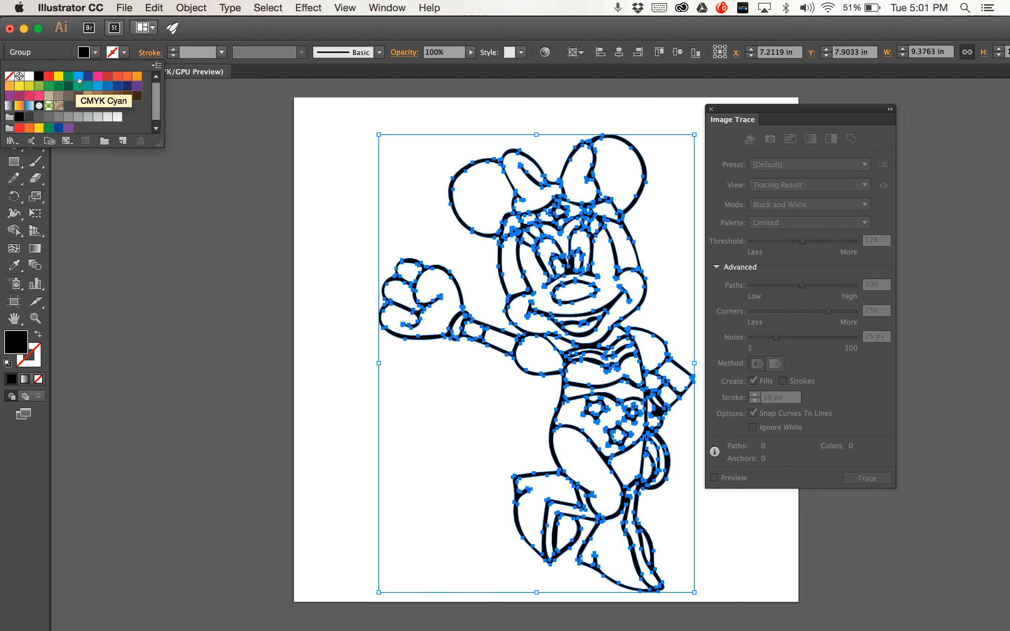
pyautogui.click(87, 77)
pyautogui.click(237, 261)
pyautogui.click(237, 262)
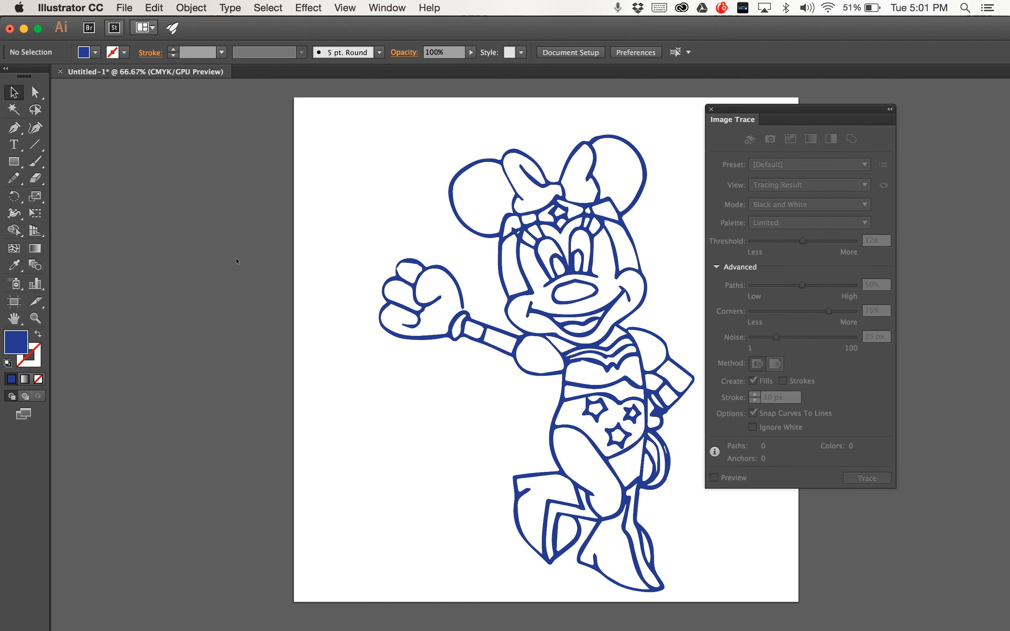
pyautogui.press('super+z')
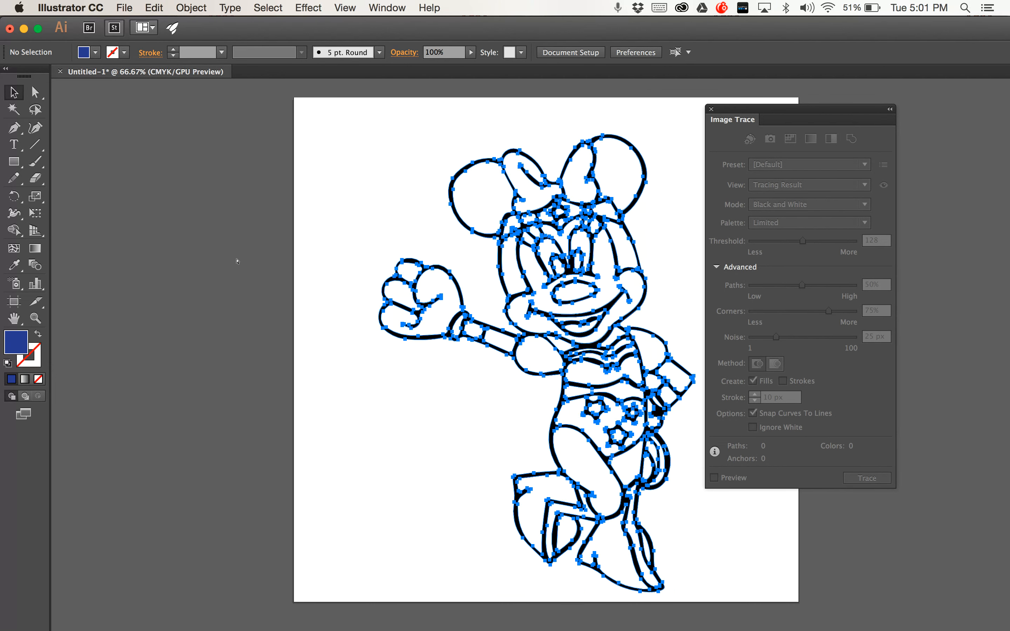
pyautogui.click(289, 228)
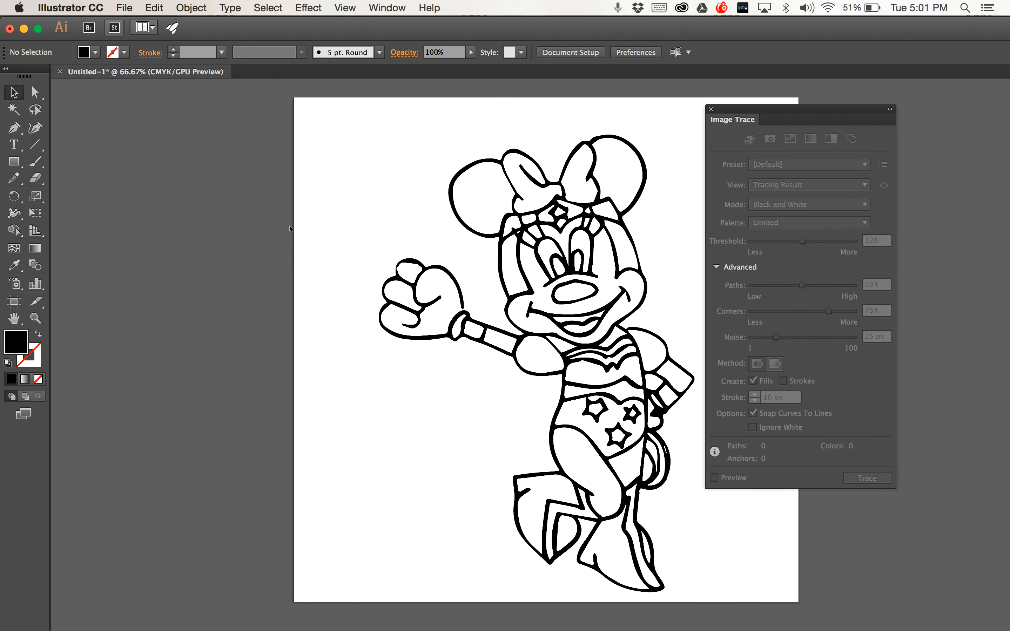
pyautogui.hscroll(6, 290, 228)
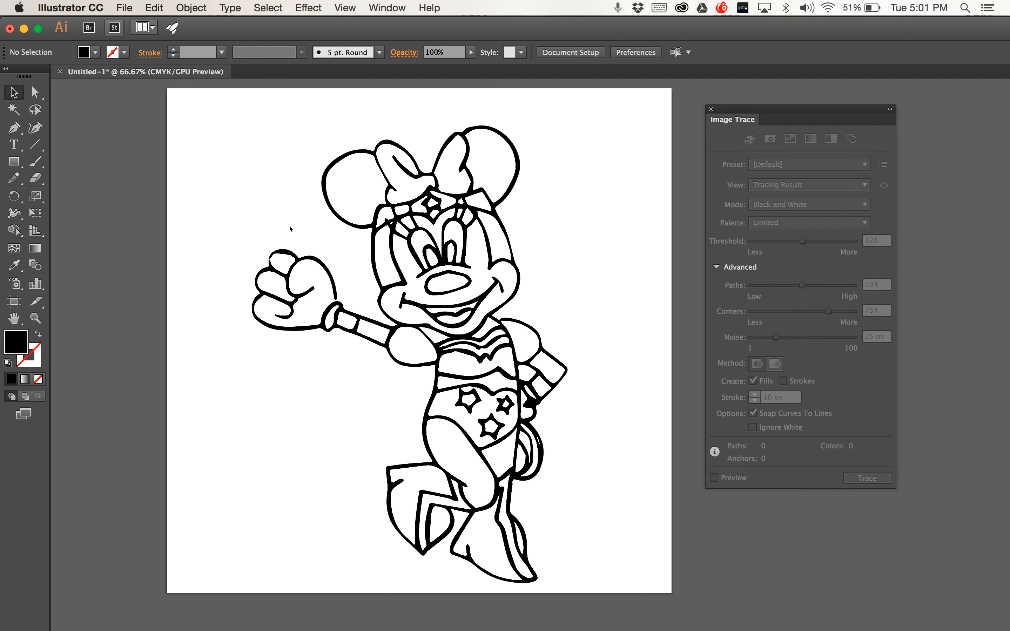